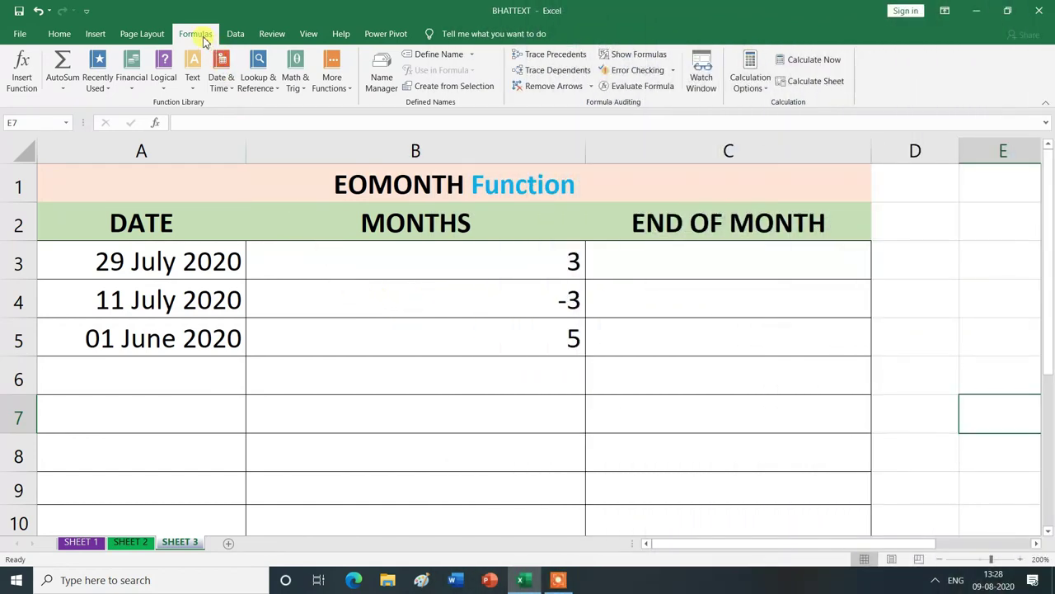
Step: Enter =EOMONTH(A3,B3) in C3, returning 31 October 2020
{"action": "left_click", "coordinate": [233, 89]}
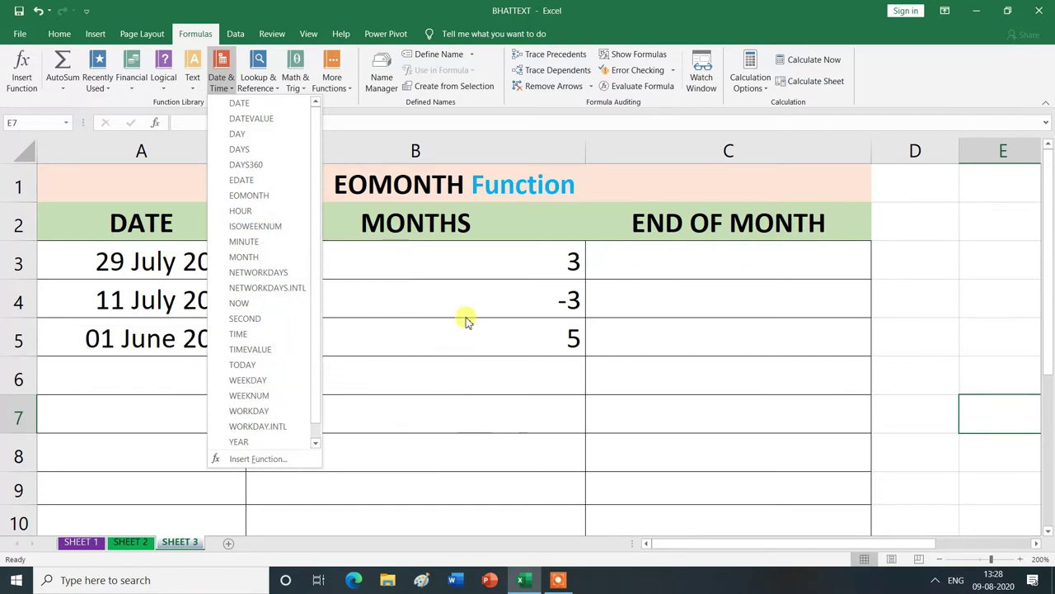
{"action": "key", "text": "Escape"}
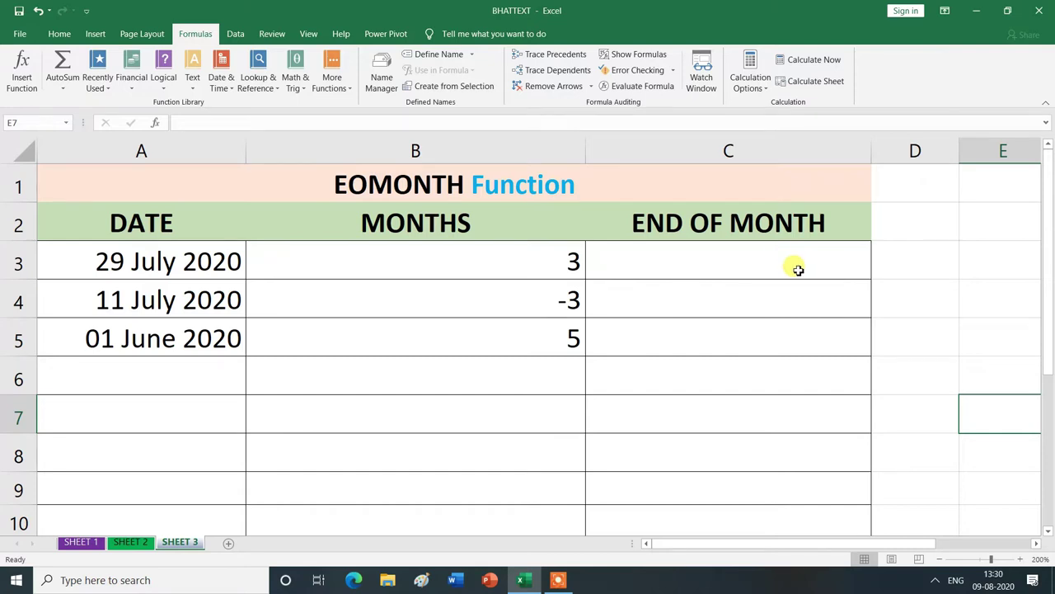
{"action": "left_click", "coordinate": [699, 265]}
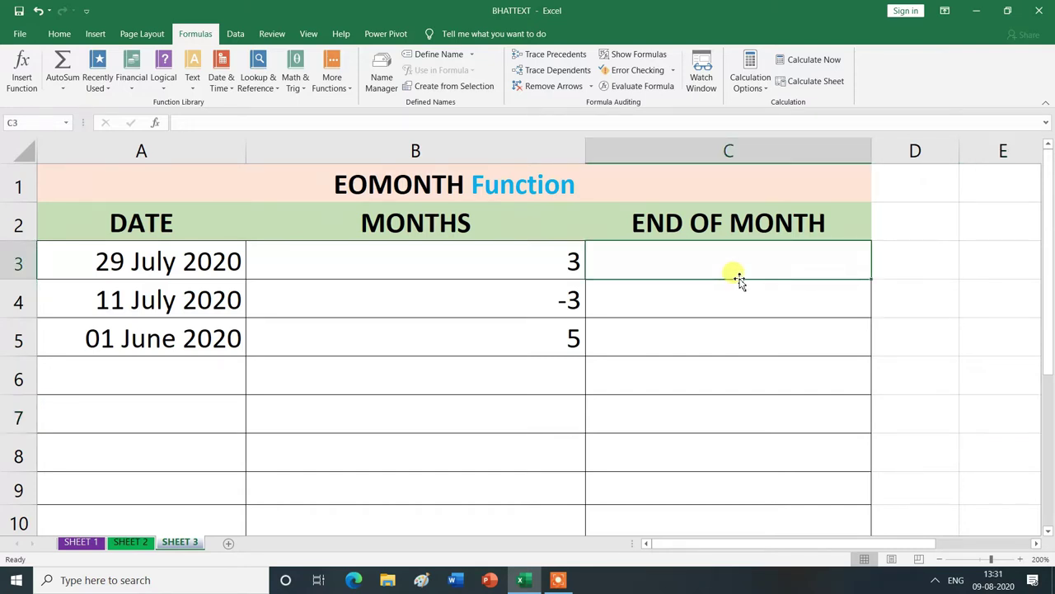
{"action": "type", "text": "="}
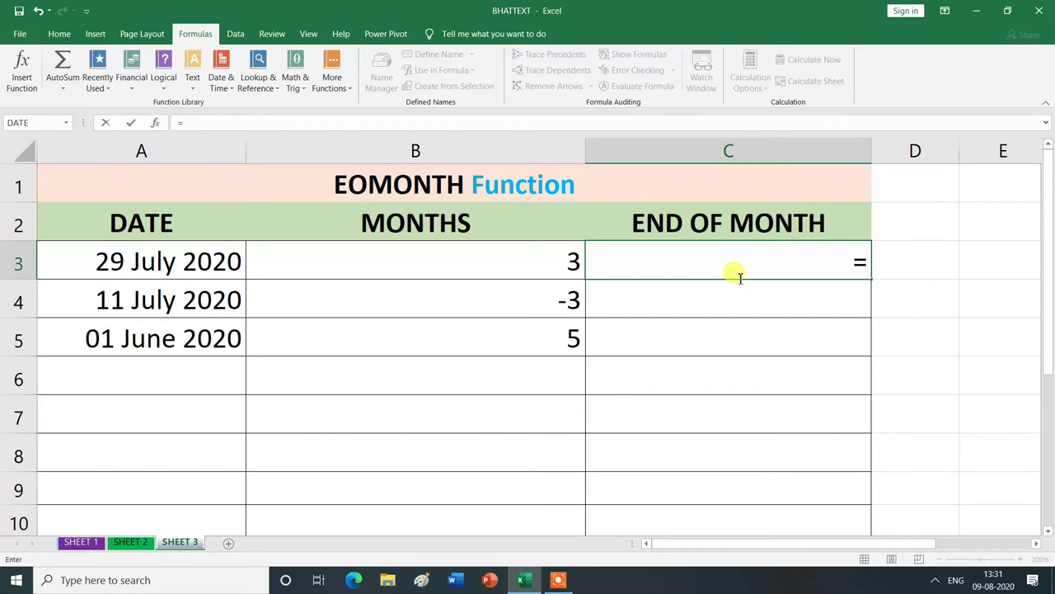
{"action": "type", "text": "EO"}
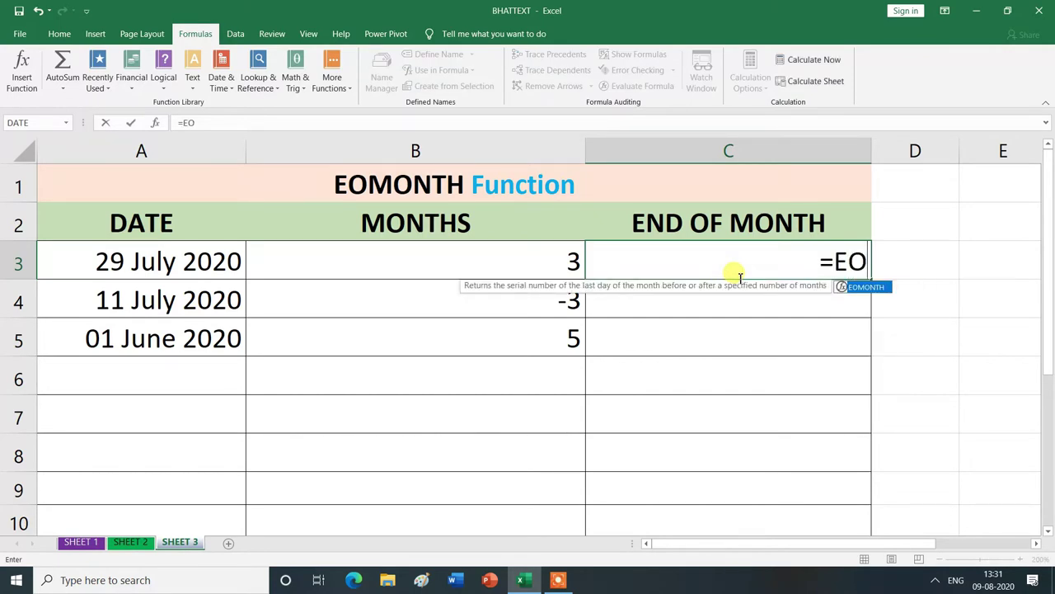
{"action": "double_click", "coordinate": [860, 288]}
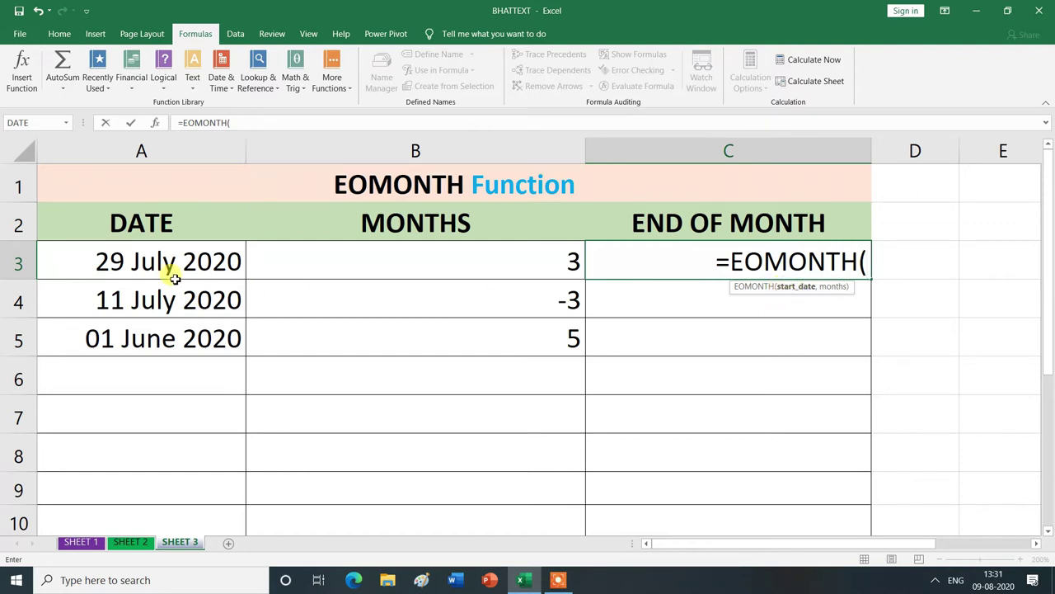
{"action": "left_click", "coordinate": [143, 261]}
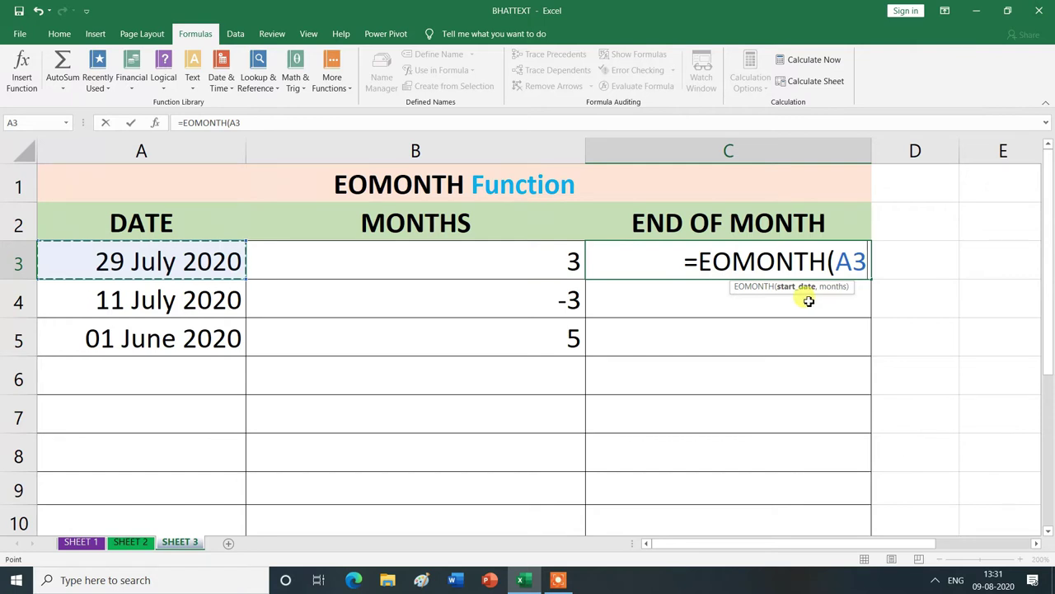
{"action": "type", "text": ","}
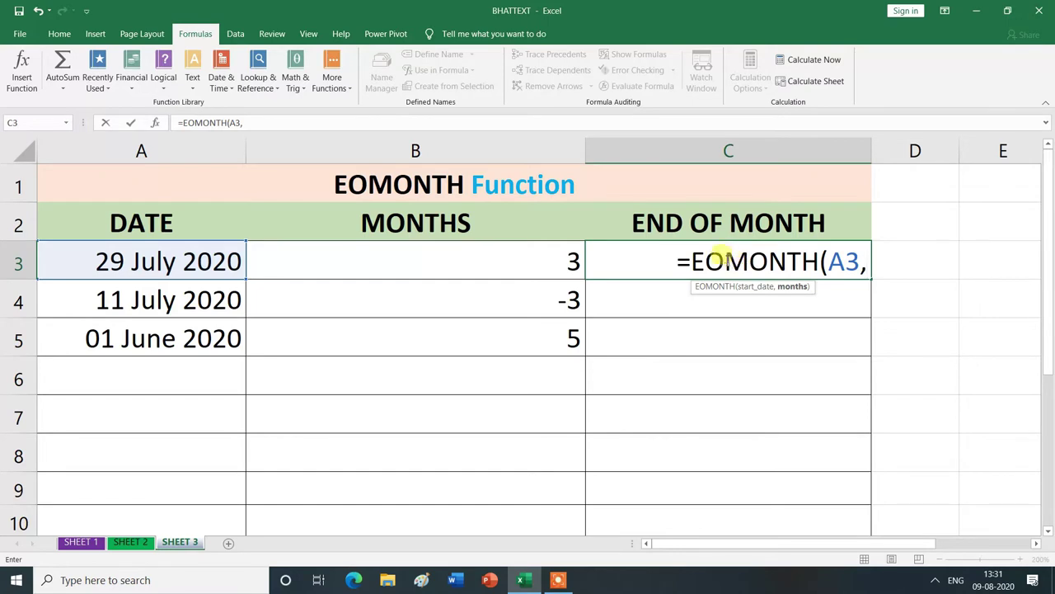
{"action": "left_click", "coordinate": [573, 262]}
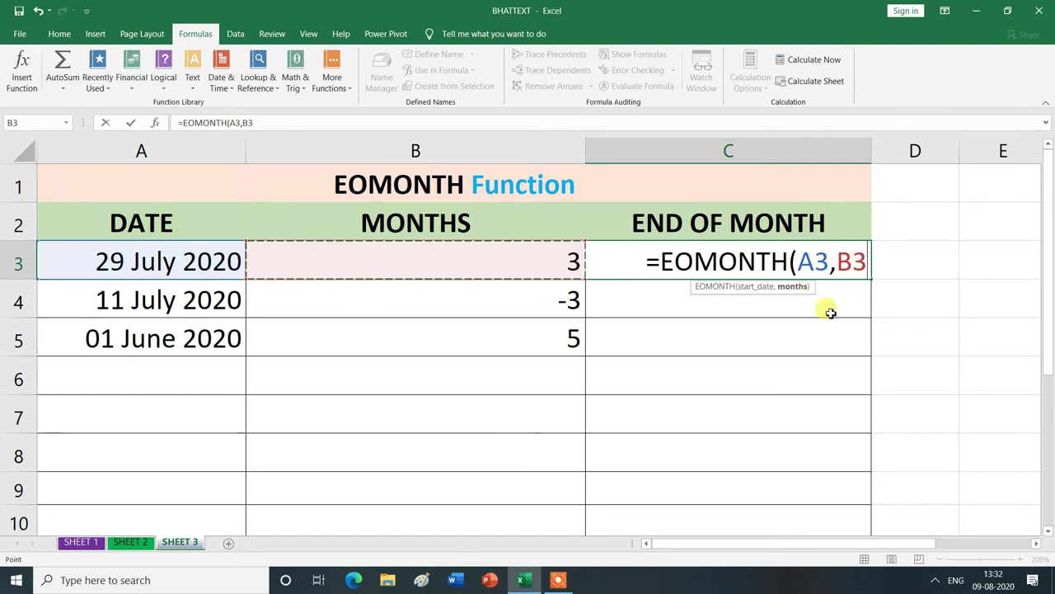
{"action": "type", "text": ")"}
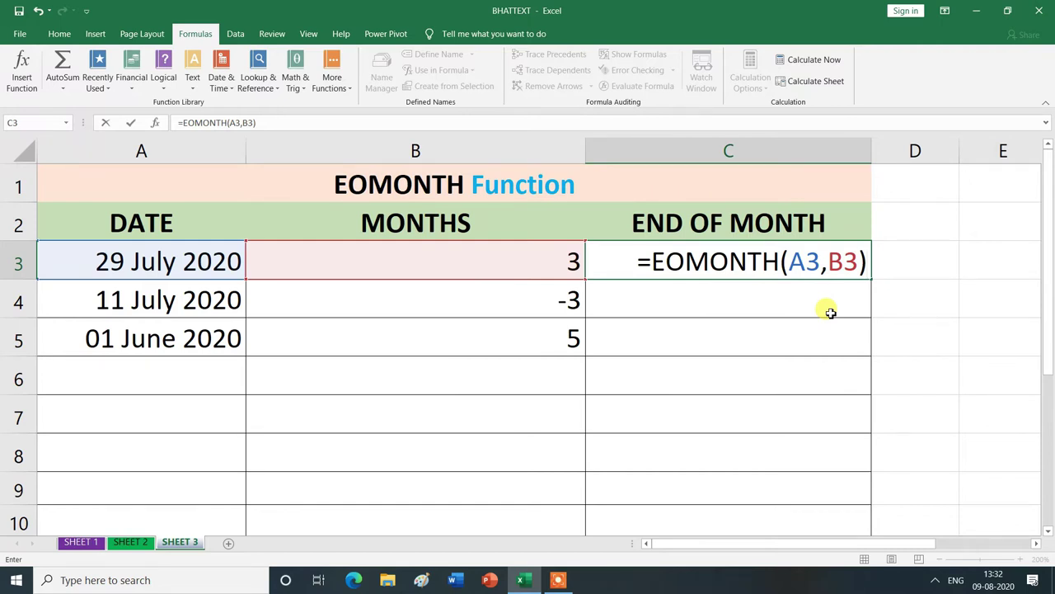
{"action": "key", "text": "Return"}
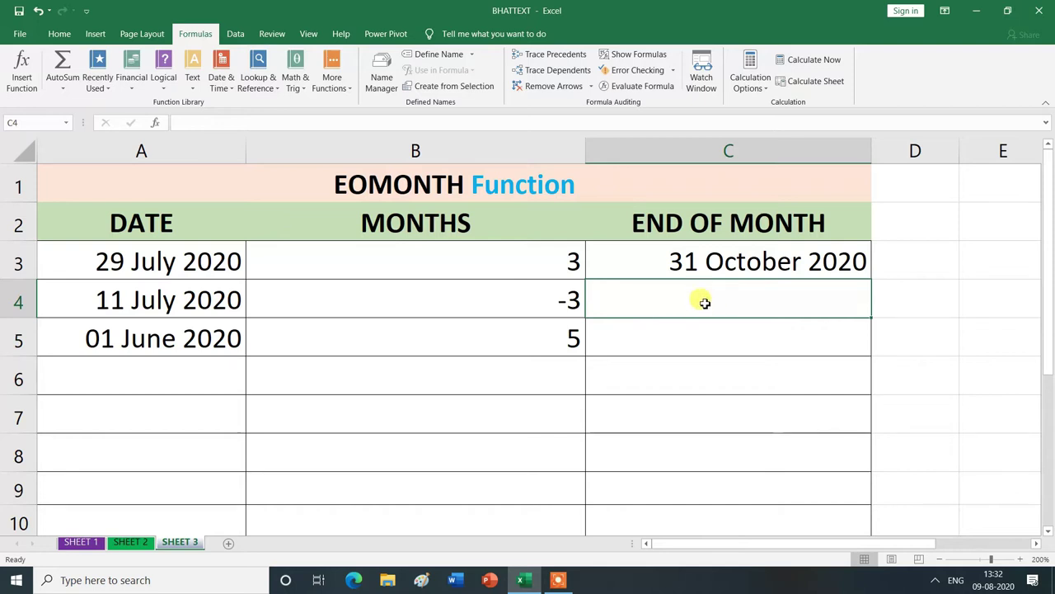
{"action": "left_click", "coordinate": [709, 277]}
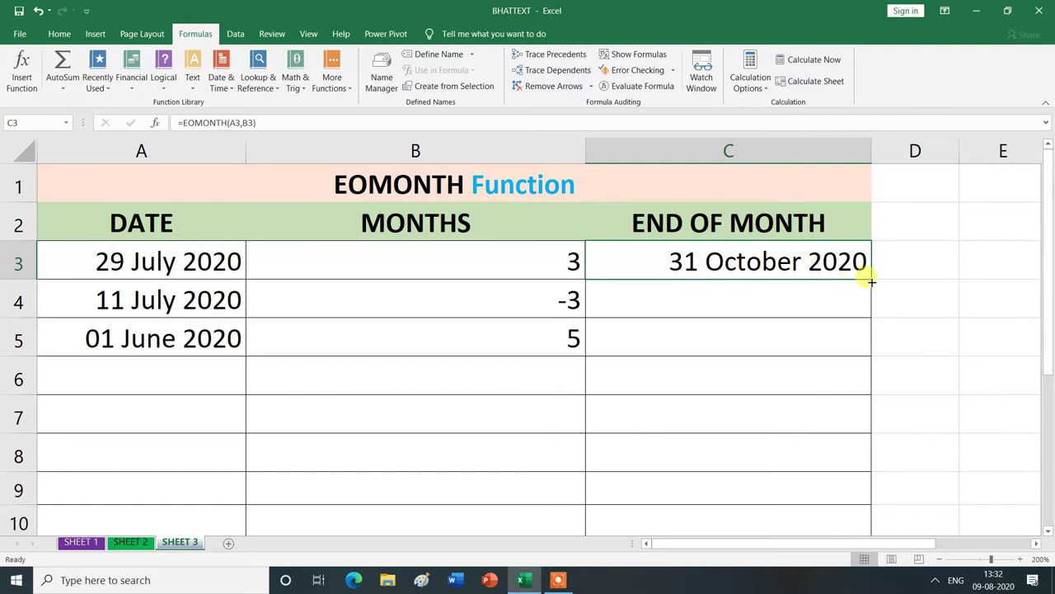
Step: Fill the EOMONTH formula from C3 down to C5
{"action": "left_click_drag", "start_coordinate": [872, 279], "coordinate": [838, 346]}
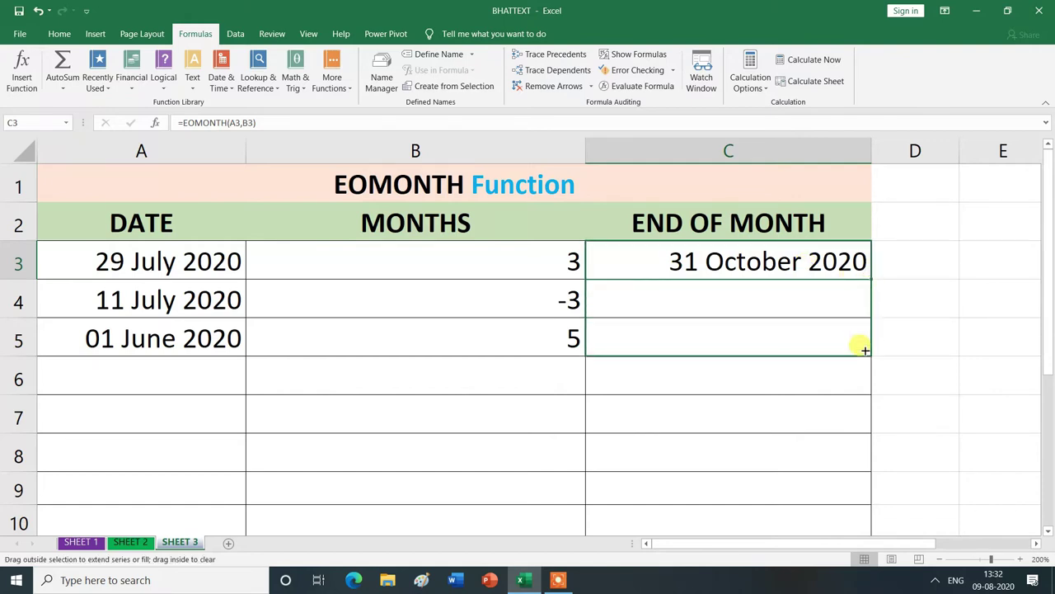
{"action": "left_click", "coordinate": [747, 404]}
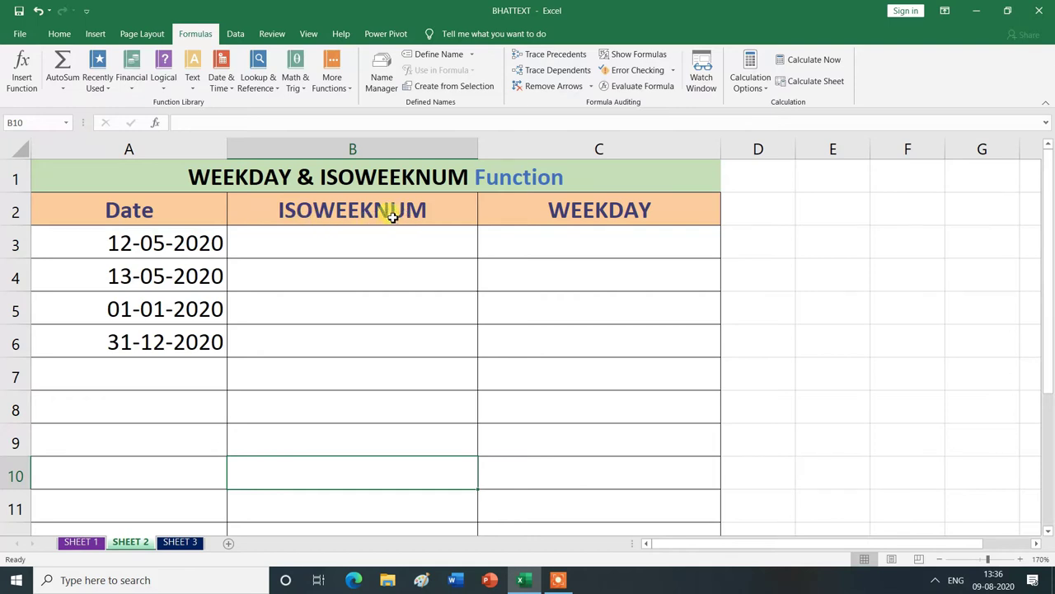
Step: Enter =ISOWEEKNUM(A3) in B3 for the first date's ISO week number
{"action": "left_click", "coordinate": [318, 247]}
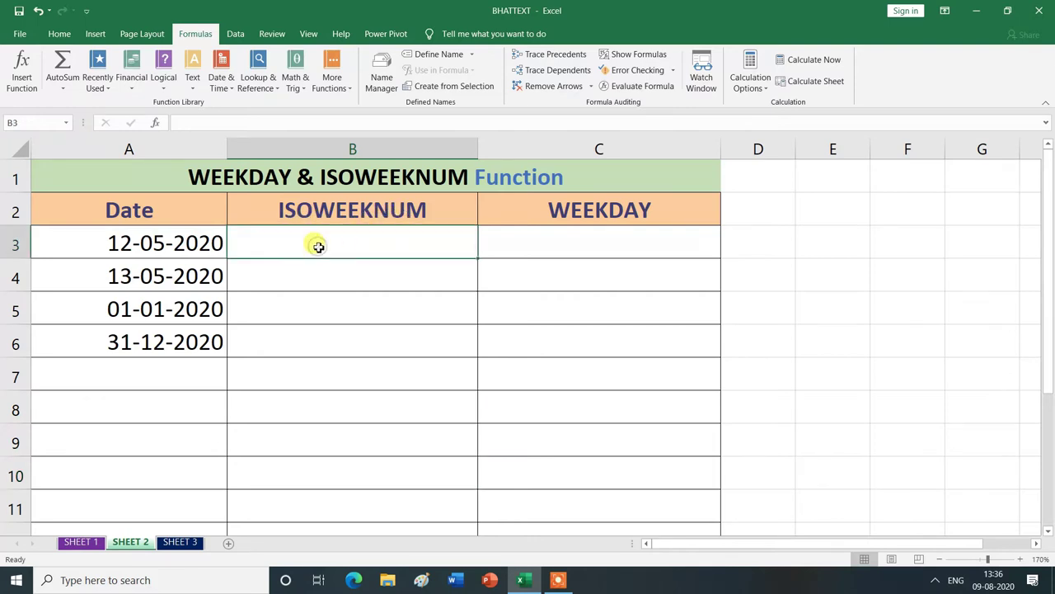
{"action": "type", "text": "="}
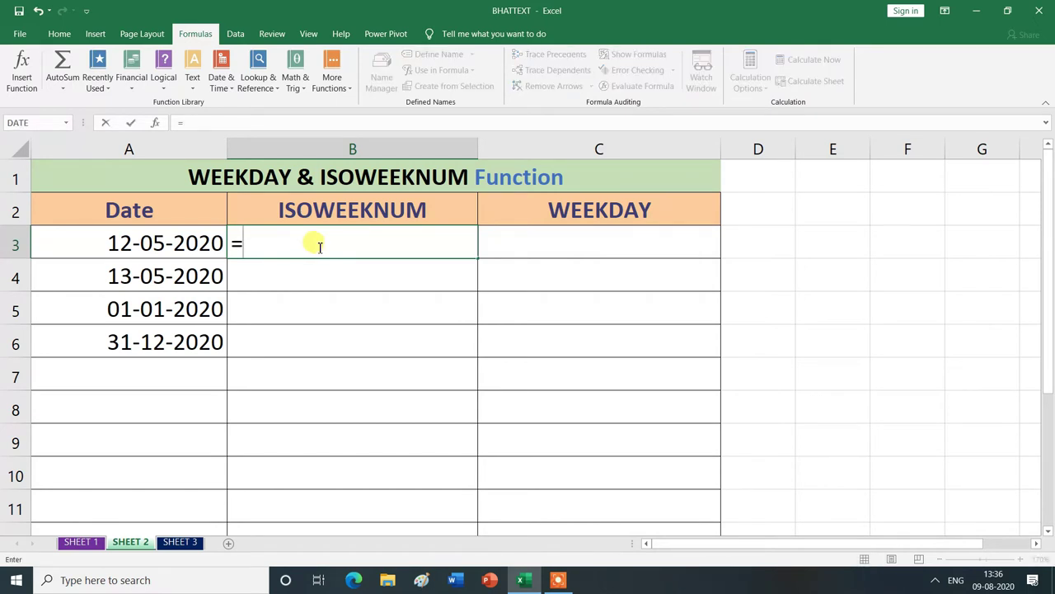
{"action": "type", "text": "ISO"}
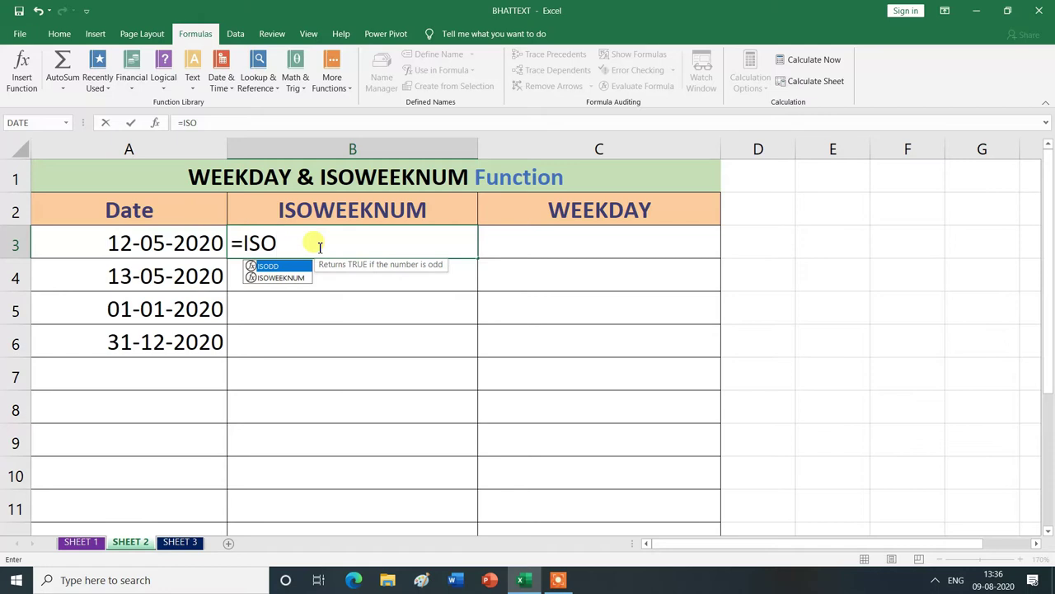
{"action": "double_click", "coordinate": [281, 278]}
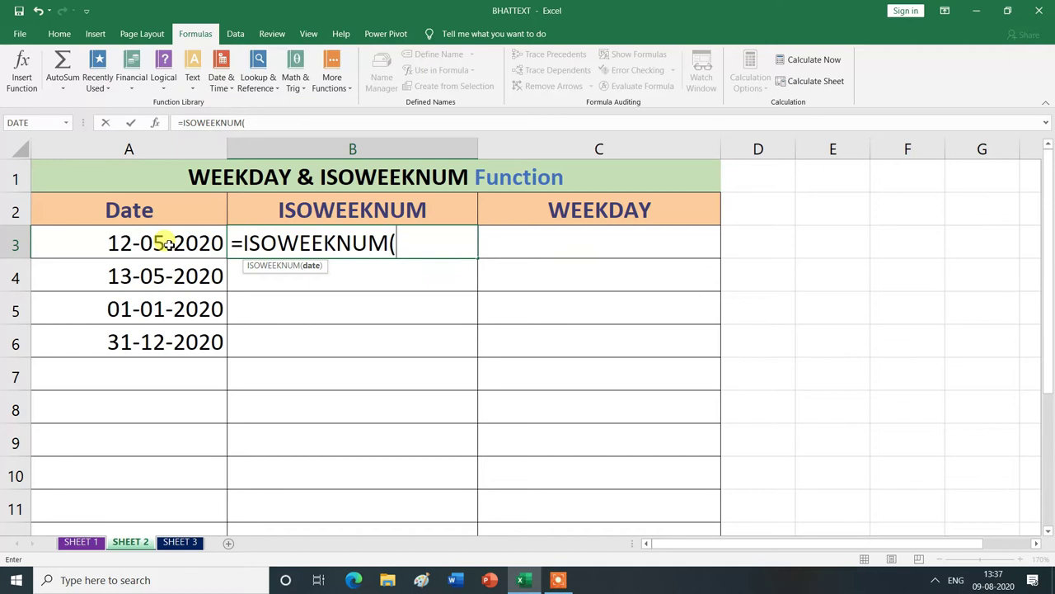
{"action": "left_click", "coordinate": [164, 241]}
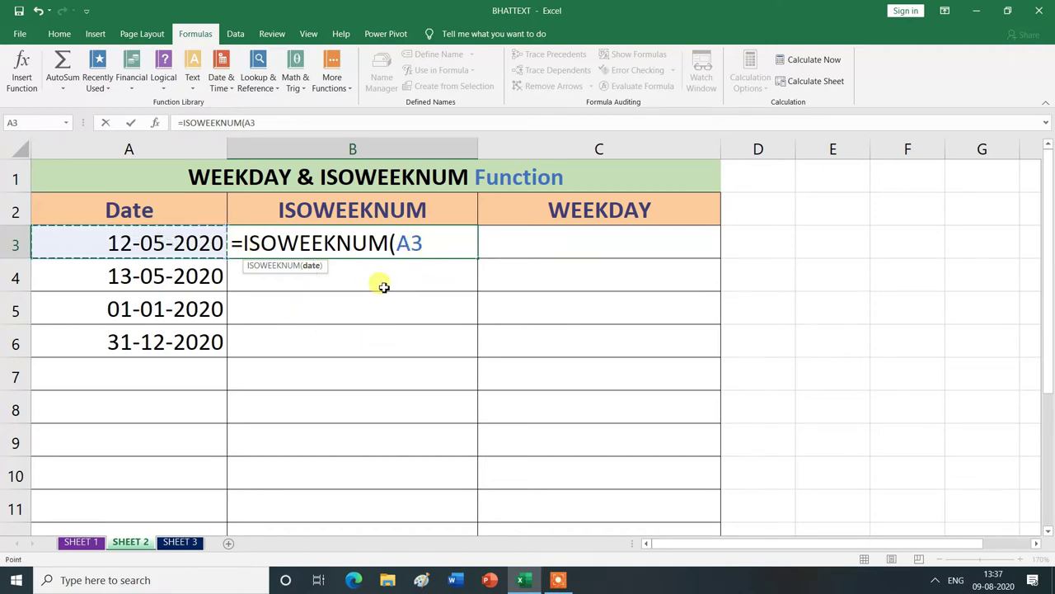
{"action": "type", "text": ")"}
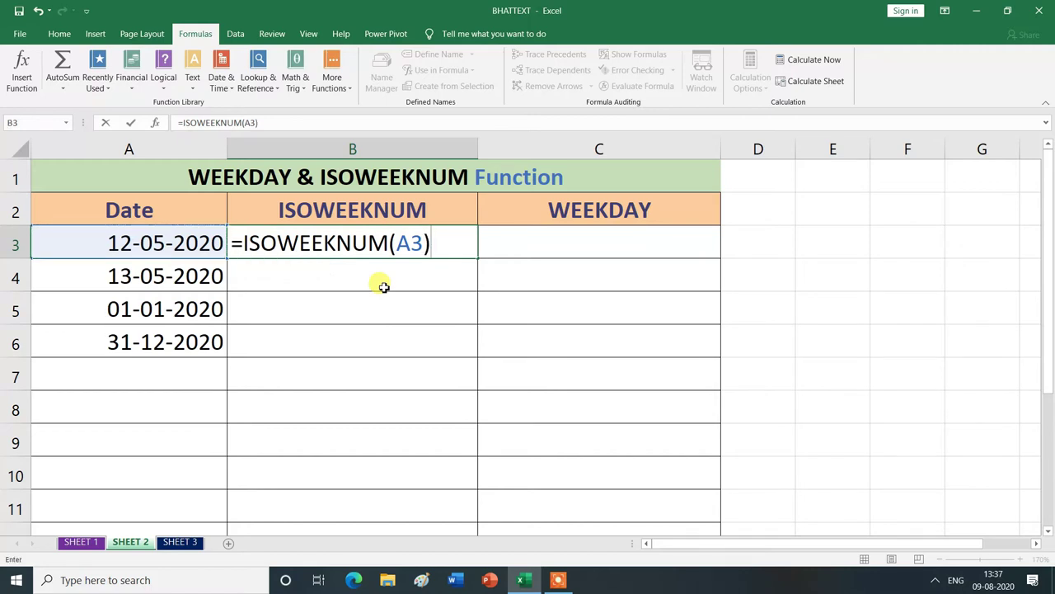
{"action": "key", "text": "Return"}
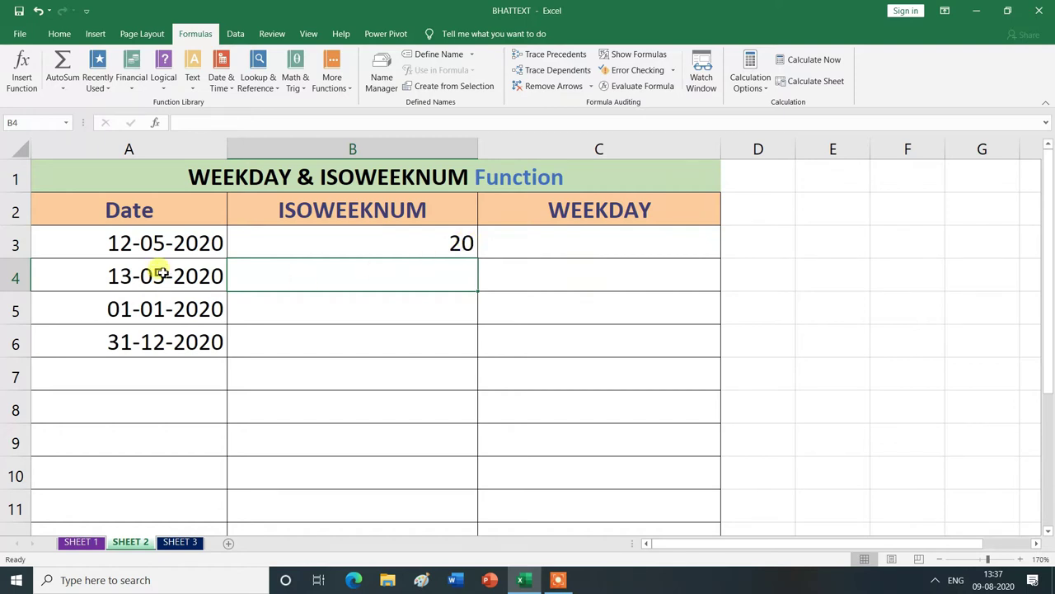
Step: Fill the ISOWEEKNUM formula down to B6, giving weeks 20, 20, 1 and 53
{"action": "left_click", "coordinate": [435, 242]}
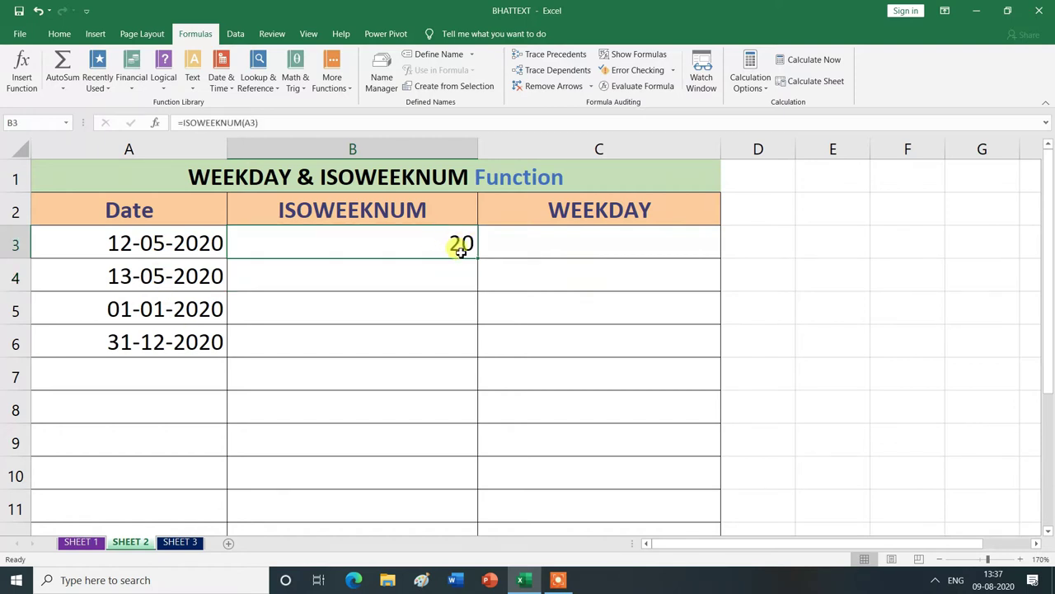
{"action": "left_click_drag", "start_coordinate": [479, 258], "coordinate": [477, 349]}
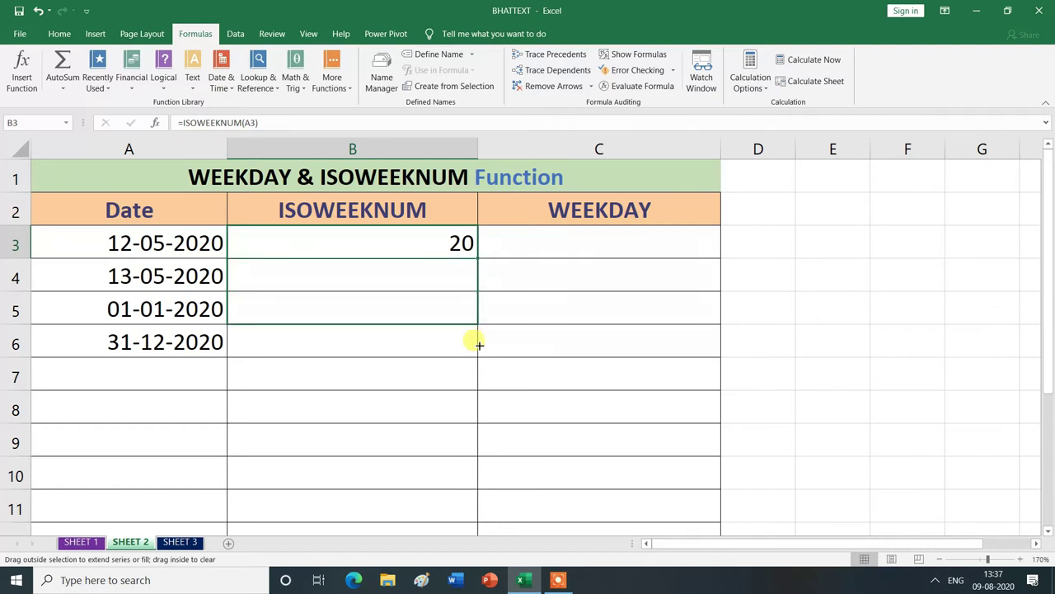
{"action": "left_click", "coordinate": [475, 417]}
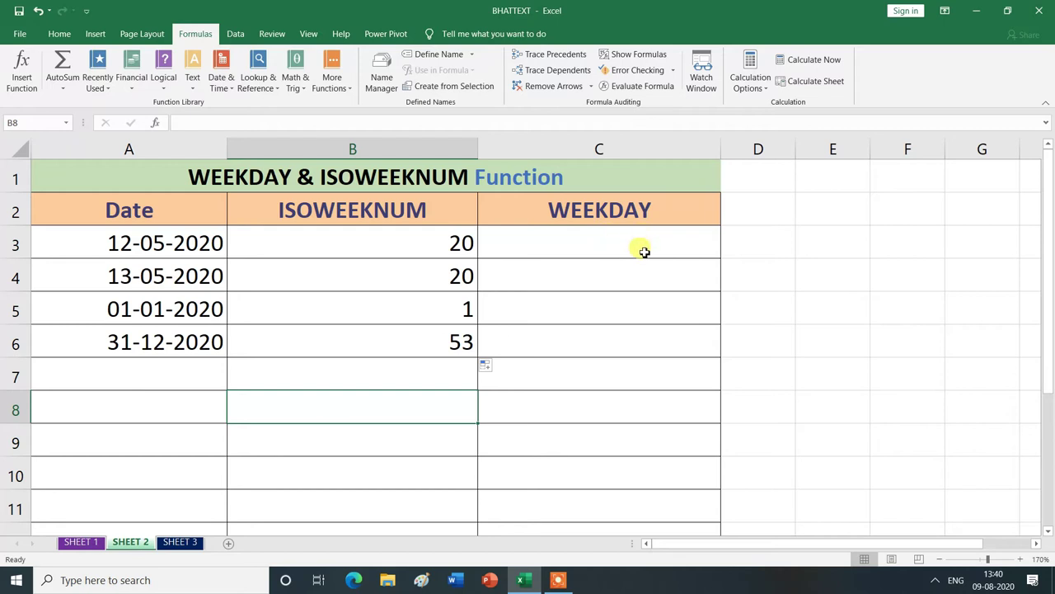
{"action": "left_click", "coordinate": [595, 245]}
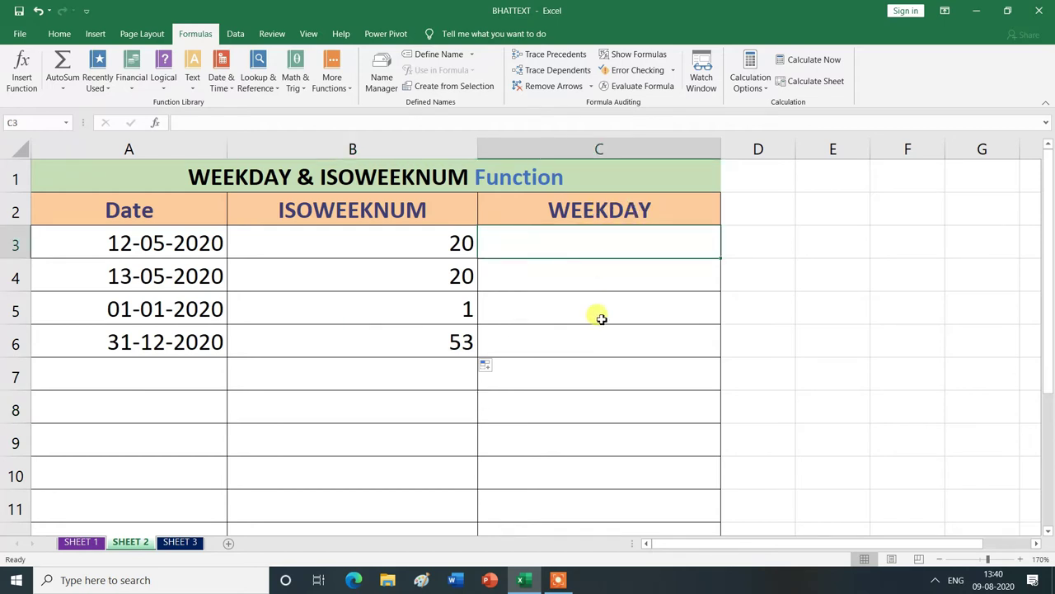
Step: Enter =WEEKDAY(A3,1) in C3, Sunday as 1, returning 3 for 12-05-2020
{"action": "type", "text": "="}
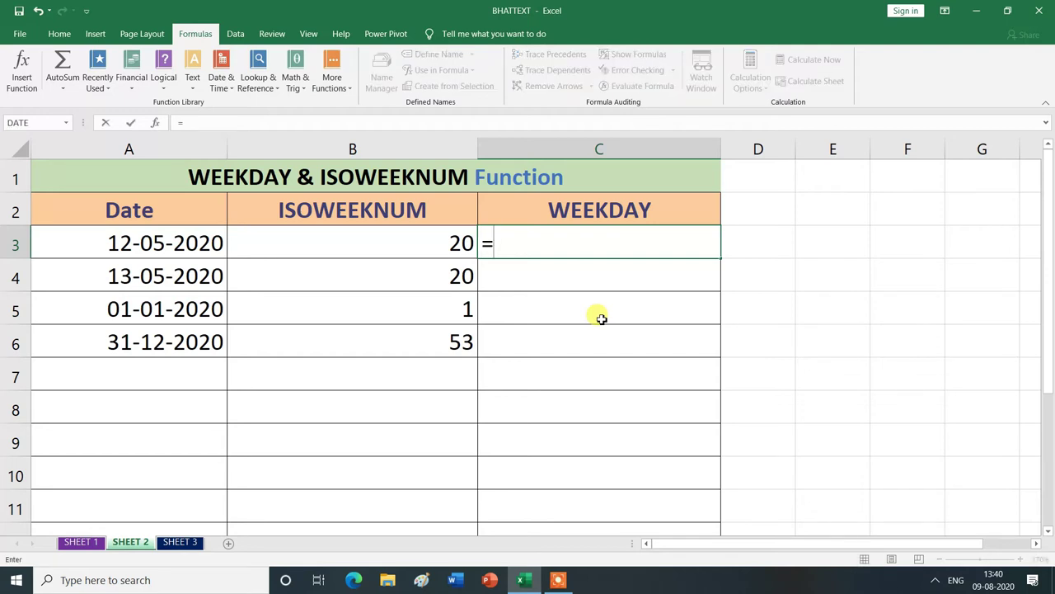
{"action": "type", "text": "WEE"}
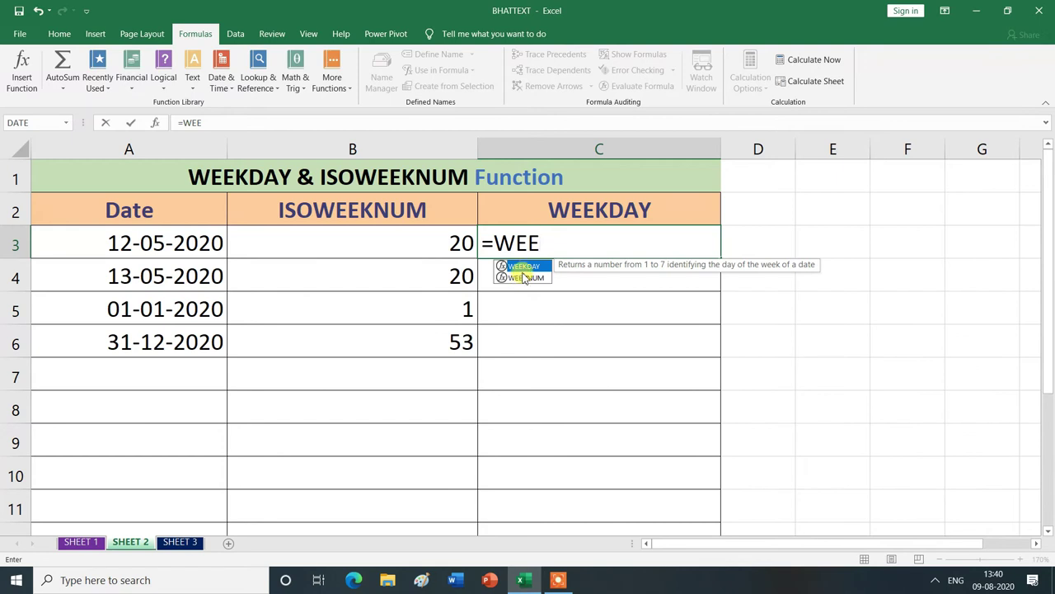
{"action": "double_click", "coordinate": [528, 267]}
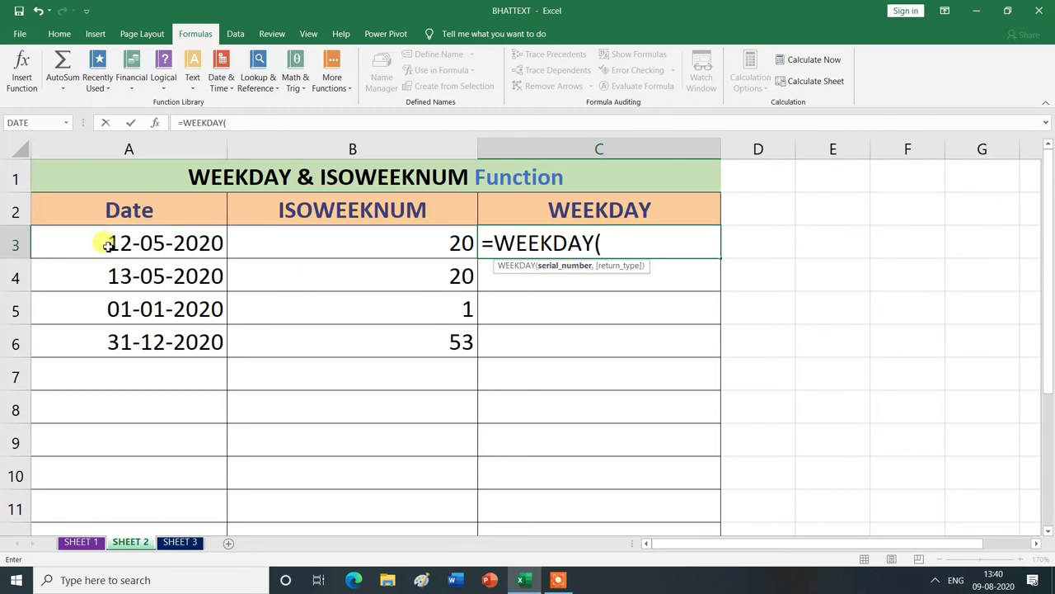
{"action": "left_click", "coordinate": [155, 244]}
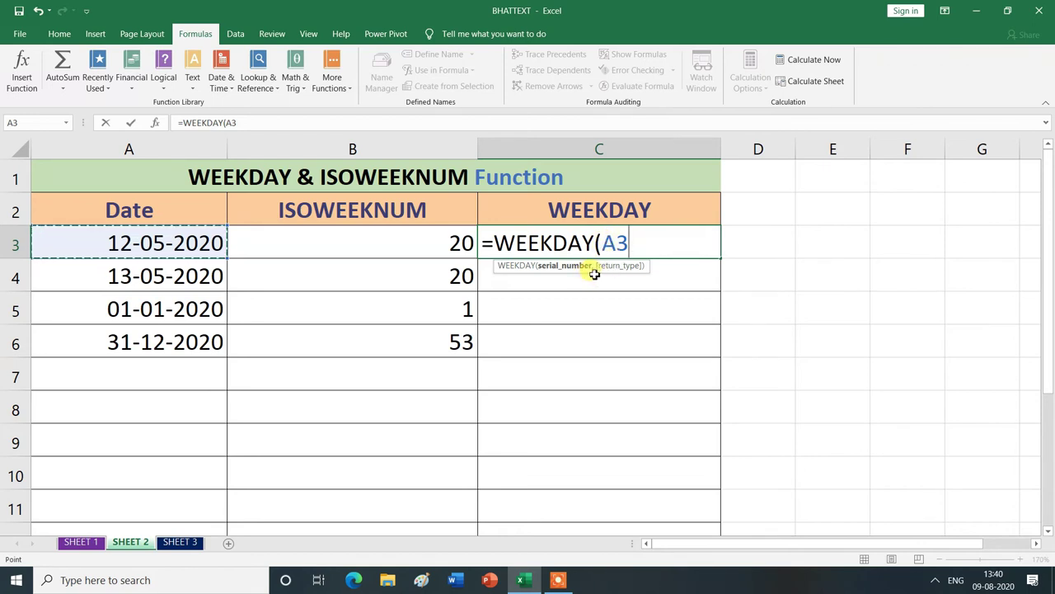
{"action": "type", "text": ","}
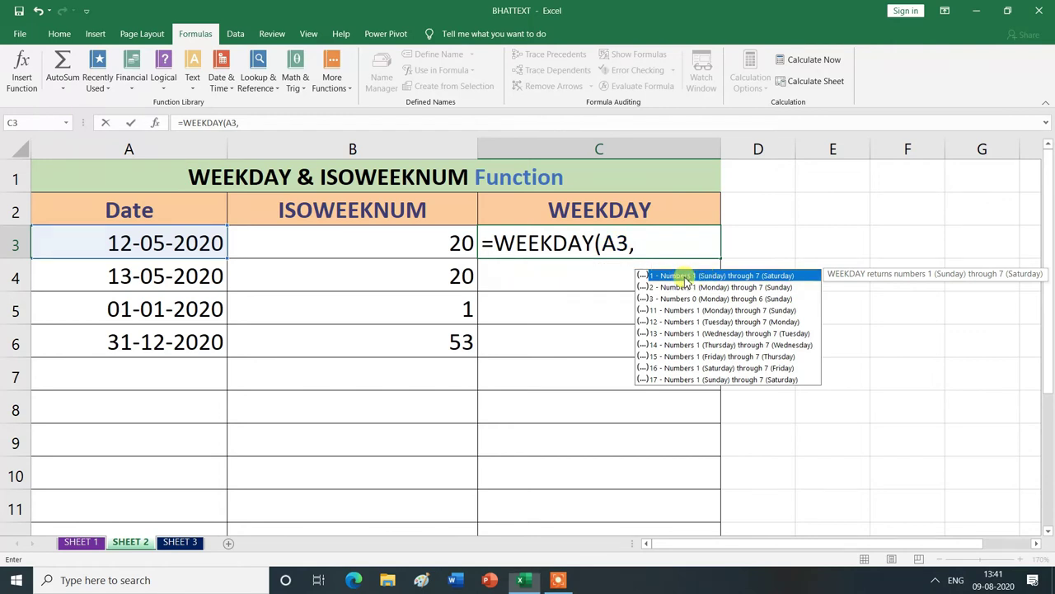
{"action": "double_click", "coordinate": [685, 280]}
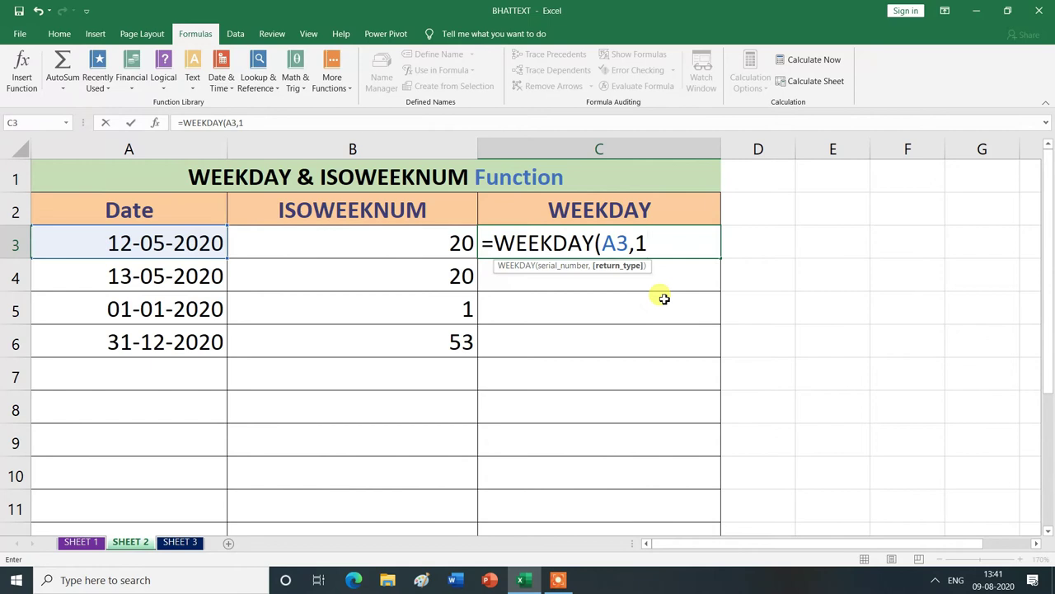
{"action": "type", "text": ")"}
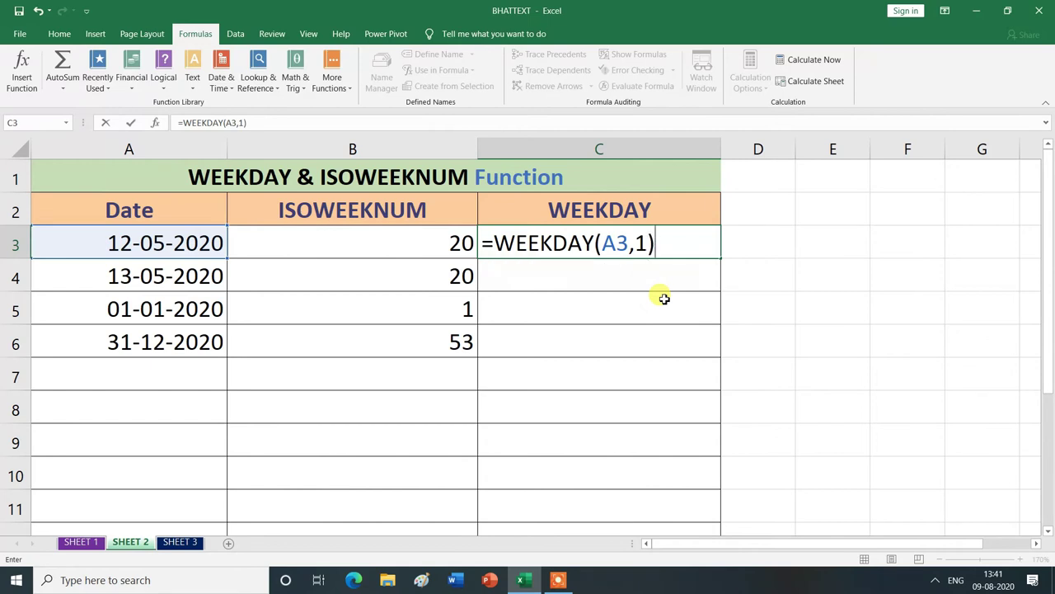
{"action": "key", "text": "Return"}
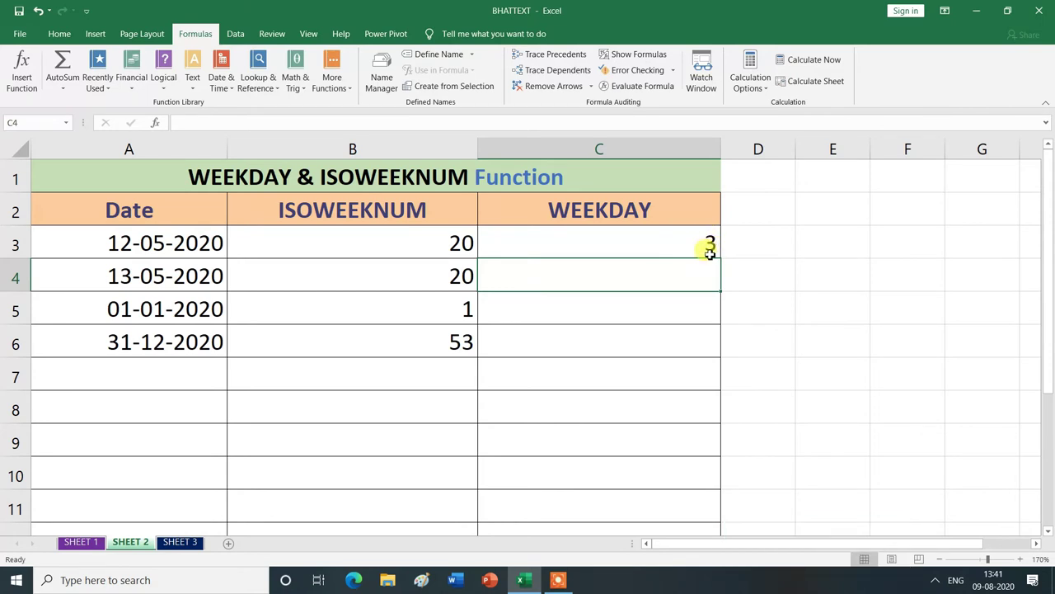
Step: Page the Windows calendar back to May 2020 to confirm 12 May is a Tuesday
{"action": "left_click", "coordinate": [1000, 584]}
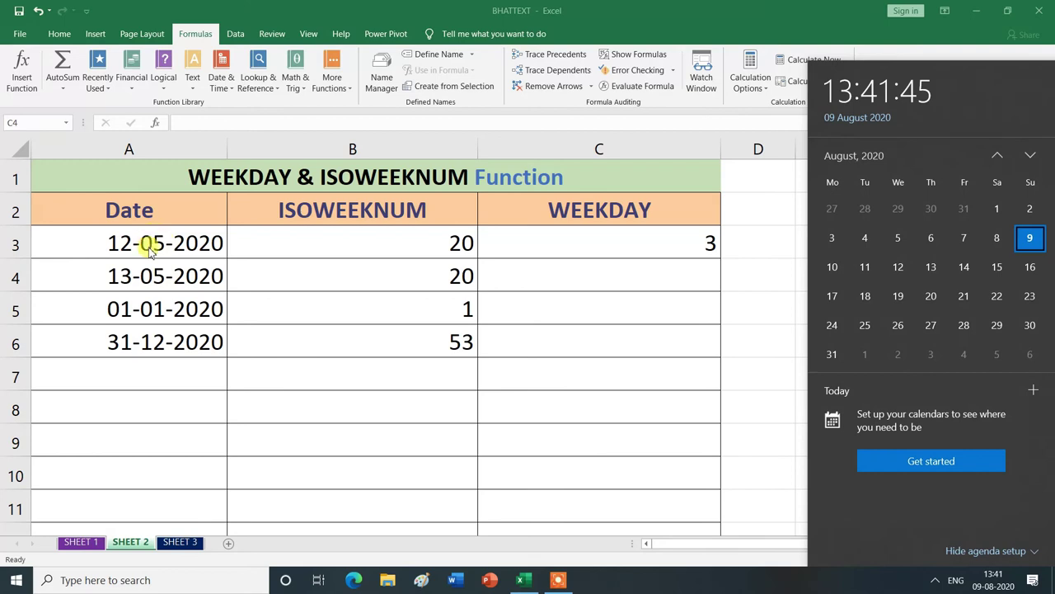
{"action": "left_click", "coordinate": [999, 157]}
{"action": "left_click", "coordinate": [1000, 157]}
{"action": "left_click", "coordinate": [999, 157]}
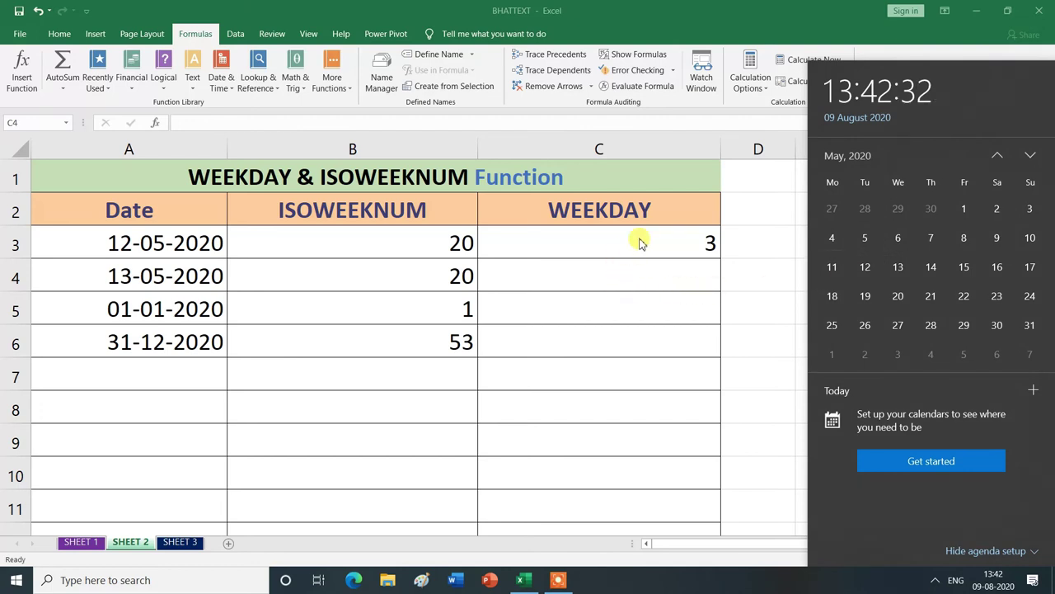
{"action": "left_click", "coordinate": [691, 251]}
Step: Fill the WEEKDAY formula down to C6 (3, 4, 4, 5) and recheck May 2020 in the calendar
{"action": "left_click_drag", "start_coordinate": [720, 259], "coordinate": [714, 342]}
{"action": "left_click", "coordinate": [599, 406]}
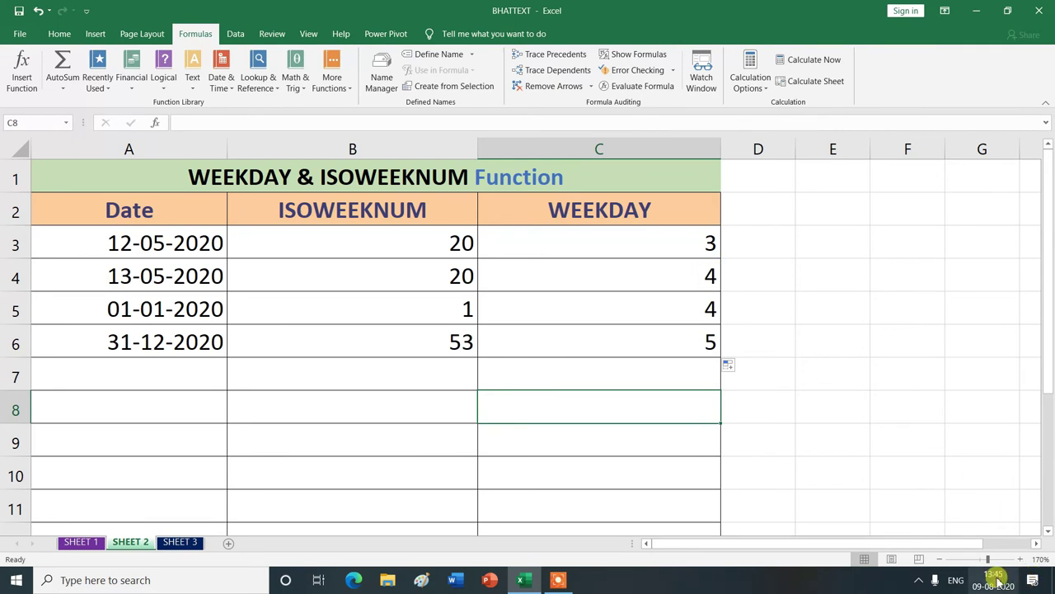
{"action": "left_click", "coordinate": [994, 580]}
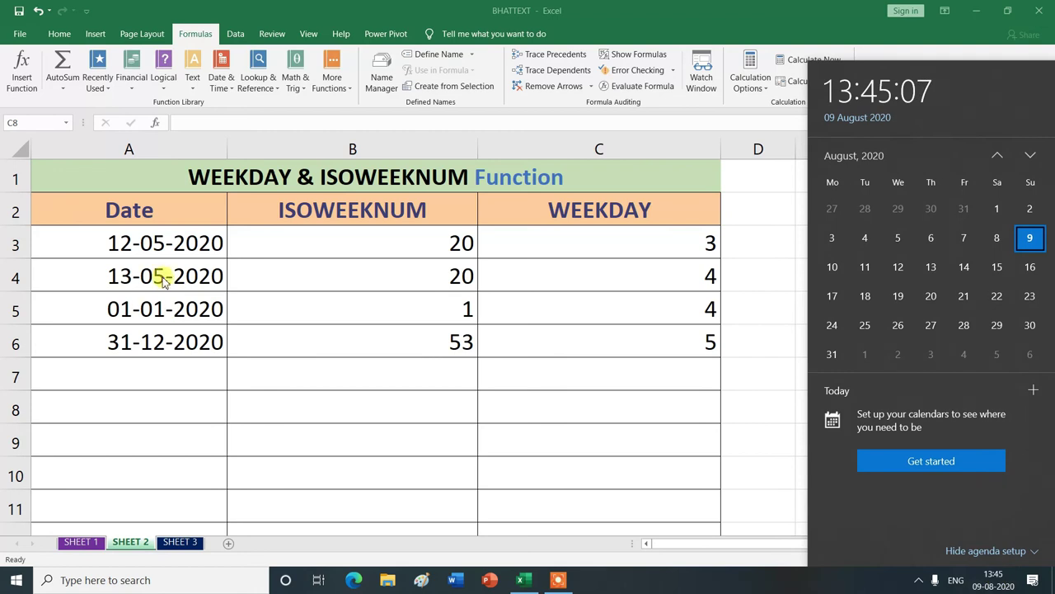
{"action": "left_click", "coordinate": [998, 156]}
{"action": "left_click", "coordinate": [997, 157]}
{"action": "left_click", "coordinate": [998, 156]}
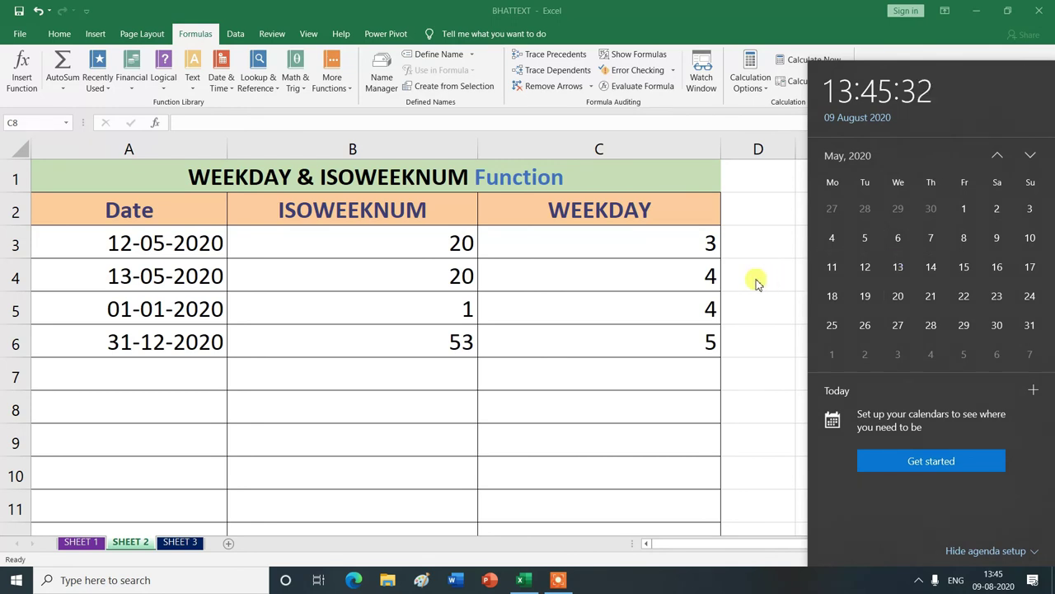
{"action": "left_click", "coordinate": [719, 281]}
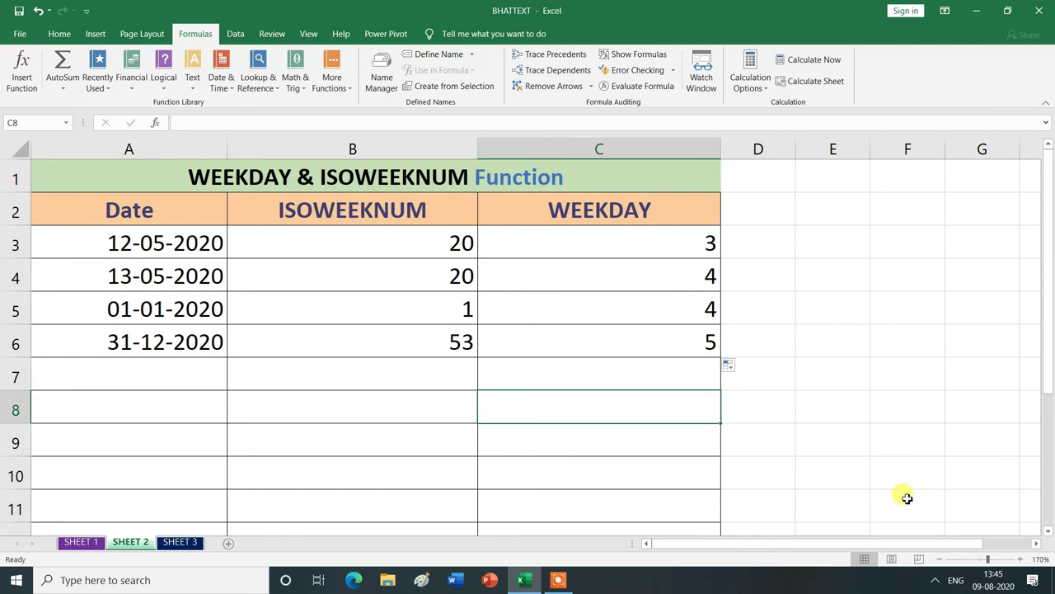
{"action": "left_click", "coordinate": [994, 582]}
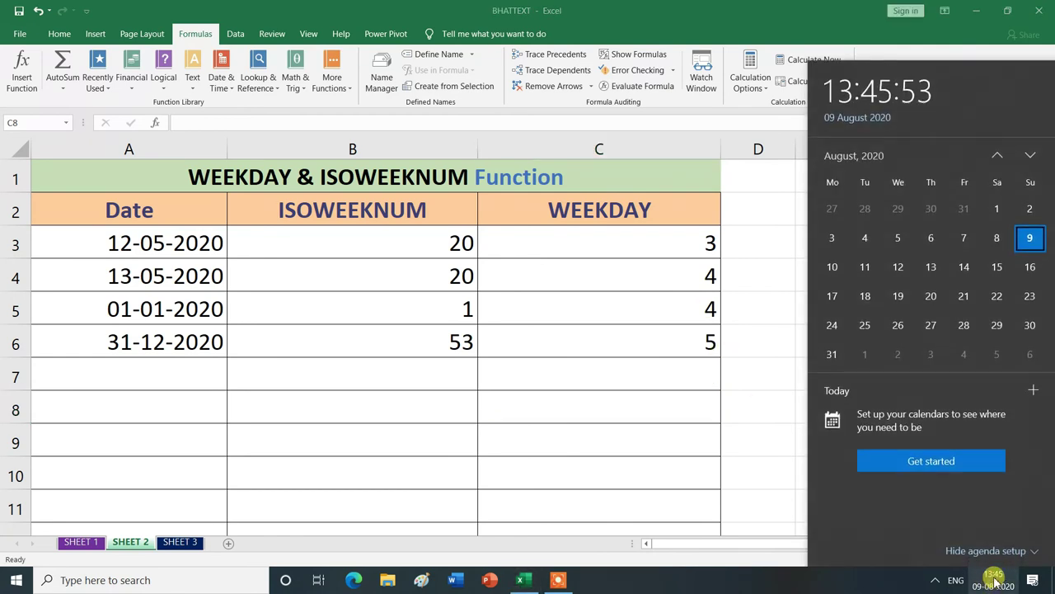
Step: Page the calendar back to January 2020 to check the 01-01-2020 result
{"action": "left_click", "coordinate": [997, 154]}
{"action": "left_click", "coordinate": [997, 154]}
{"action": "left_click", "coordinate": [998, 154]}
{"action": "left_click", "coordinate": [998, 155]}
{"action": "left_click", "coordinate": [998, 154]}
{"action": "left_click", "coordinate": [997, 154]}
{"action": "left_click", "coordinate": [998, 154]}
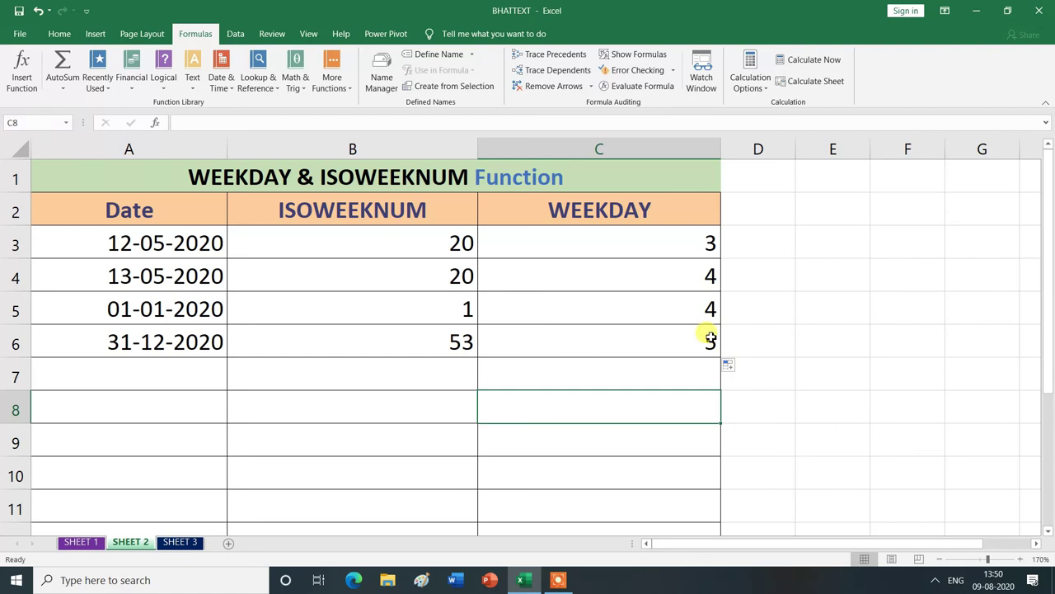
Step: Confirm 31 December 2020 is a Thursday in the calendar, then close it
{"action": "left_click", "coordinate": [1001, 586]}
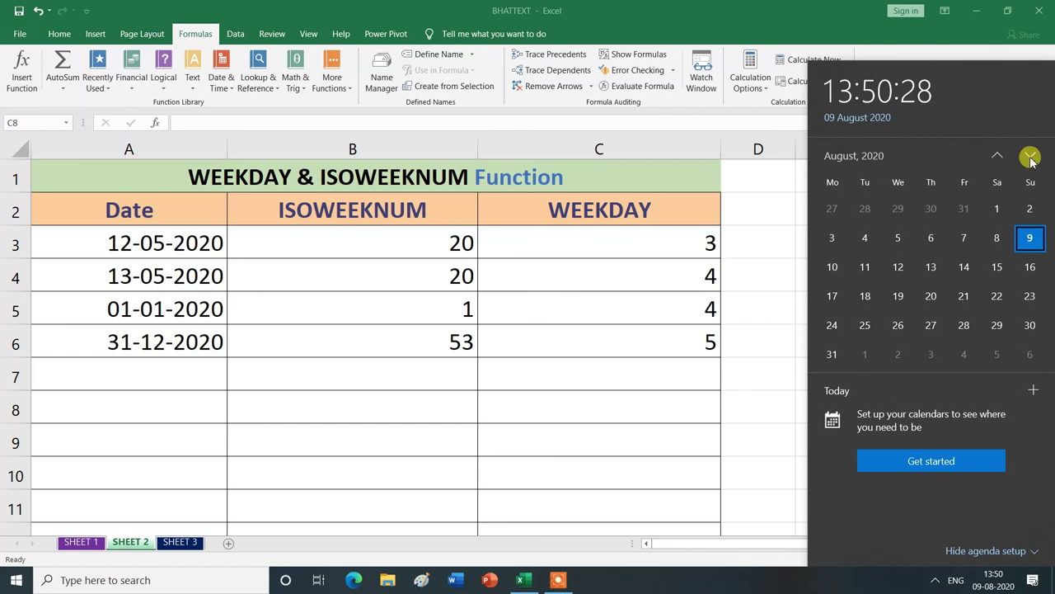
{"action": "left_click", "coordinate": [1030, 155]}
{"action": "left_click", "coordinate": [1031, 155]}
{"action": "left_click", "coordinate": [1030, 155]}
{"action": "left_click", "coordinate": [1031, 155]}
{"action": "left_click", "coordinate": [1030, 155]}
{"action": "left_click", "coordinate": [997, 155]}
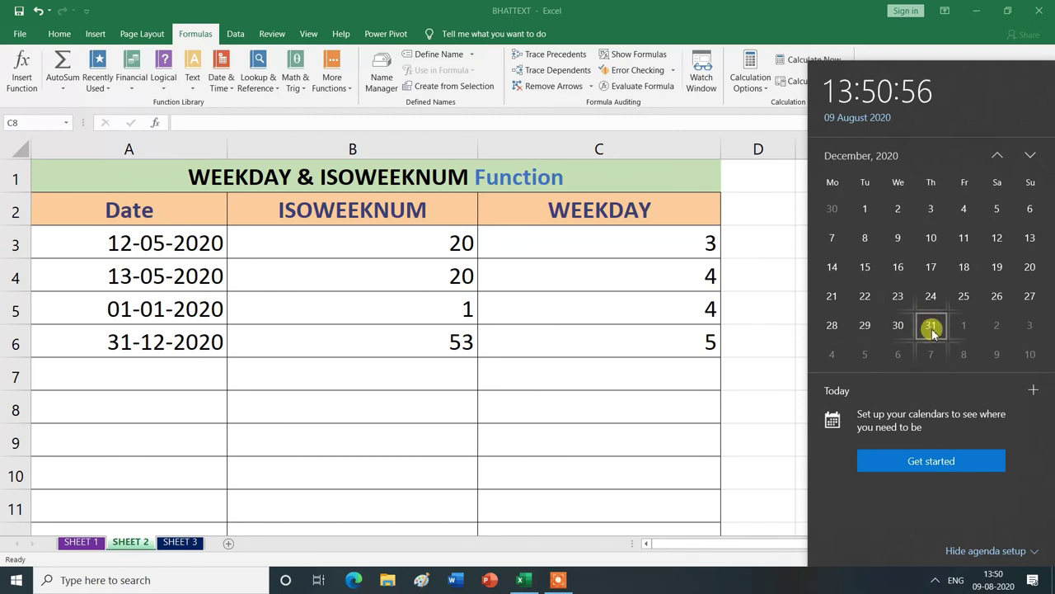
{"action": "left_click", "coordinate": [716, 351]}
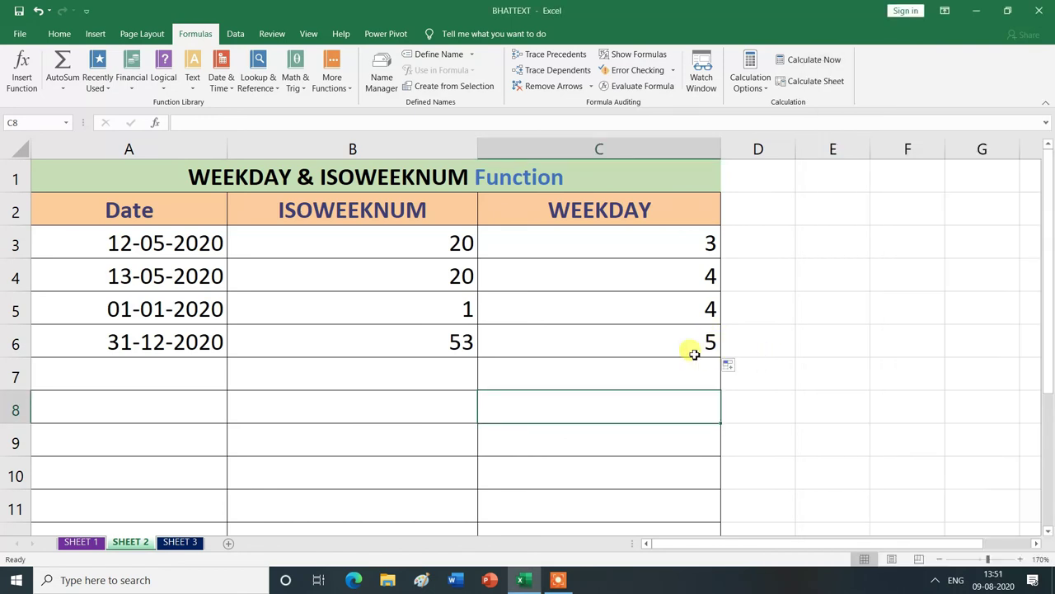